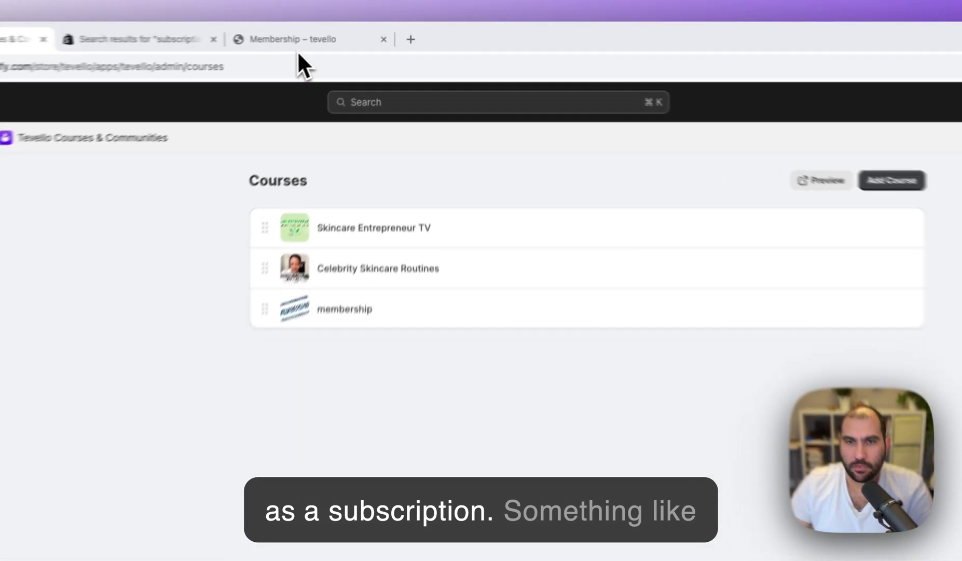
Step: Open the storefront Membership product page and select the Monthly plan priced at £29.00
{"action": "left_click", "coordinate": [345, 33]}
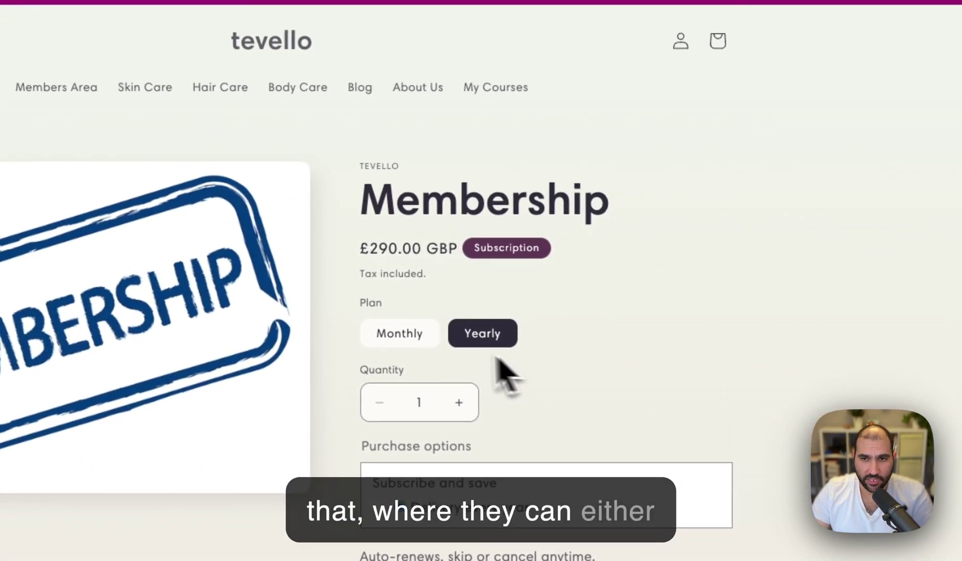
{"action": "left_click", "coordinate": [426, 337]}
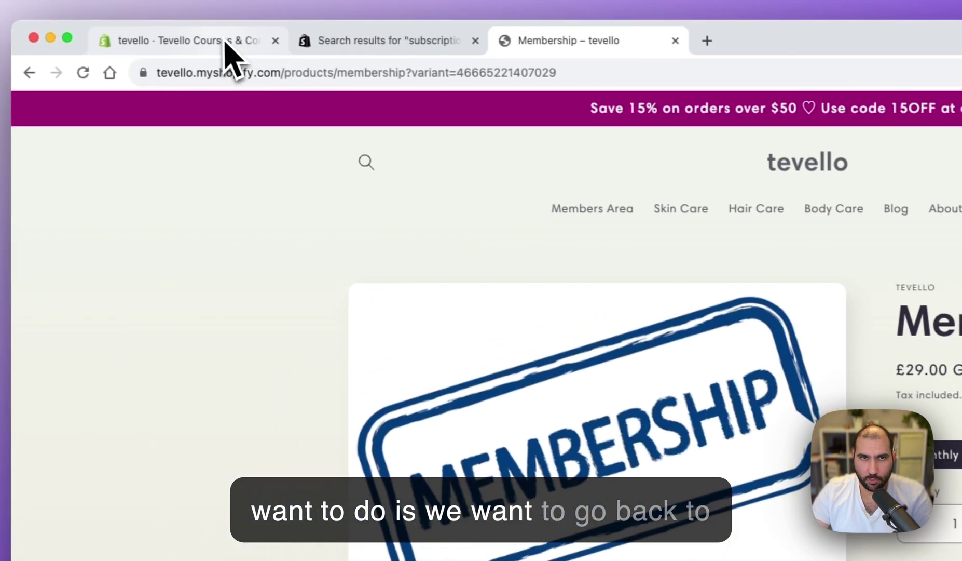
Step: Open the Membership product in admin and review its Monthly £29.00 and Yearly £290.00 variants
{"action": "left_click", "coordinate": [229, 42]}
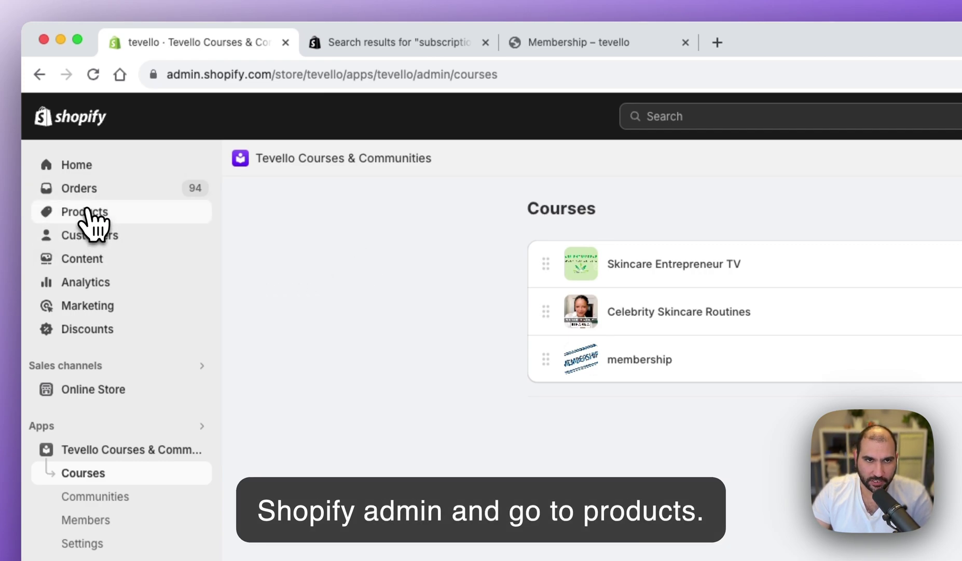
{"action": "left_click", "coordinate": [86, 210]}
{"action": "scroll", "coordinate": [390, 483], "scroll_direction": "down", "scroll_amount": 6}
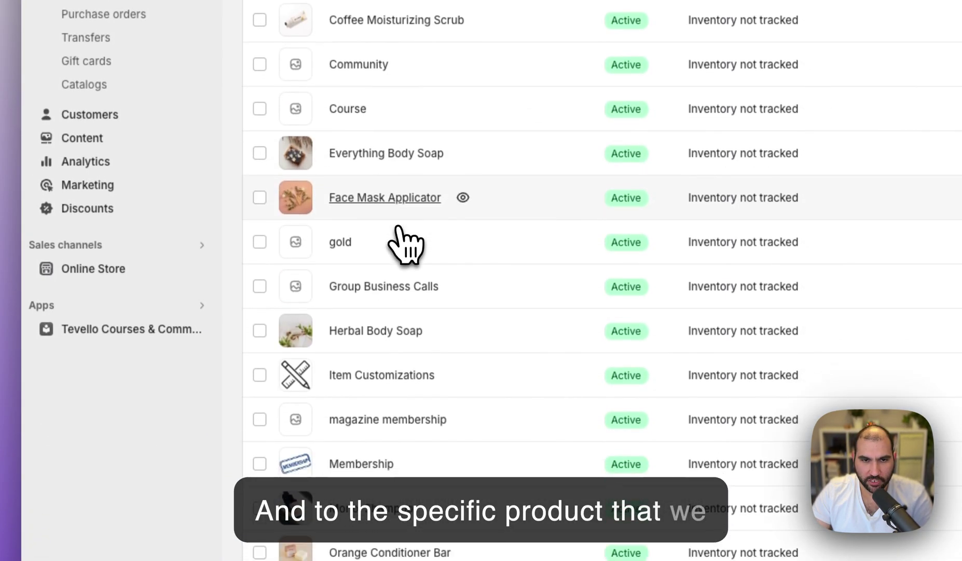
{"action": "scroll", "coordinate": [404, 275], "scroll_direction": "down", "scroll_amount": 1}
{"action": "left_click", "coordinate": [370, 419]}
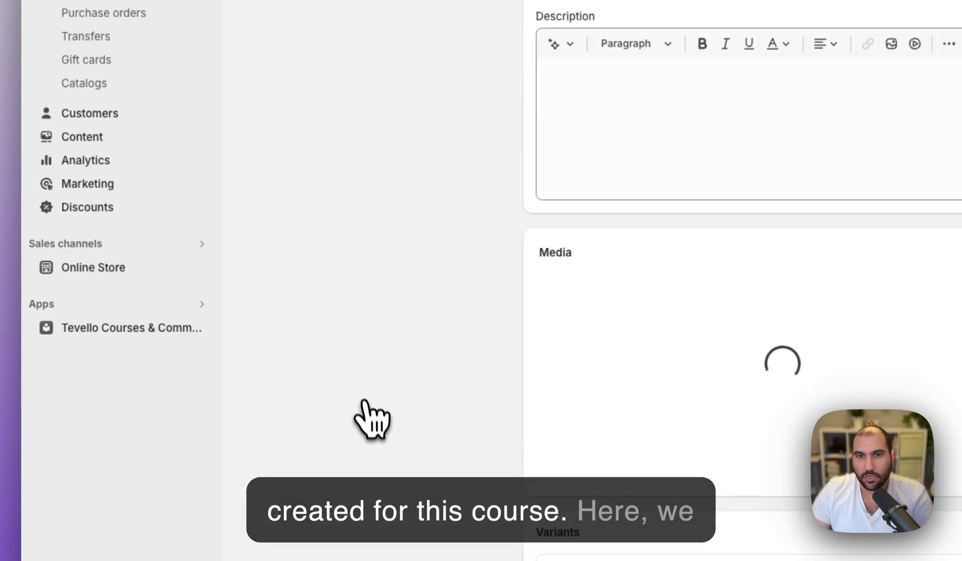
{"action": "scroll", "coordinate": [369, 418], "scroll_direction": "down", "scroll_amount": 9}
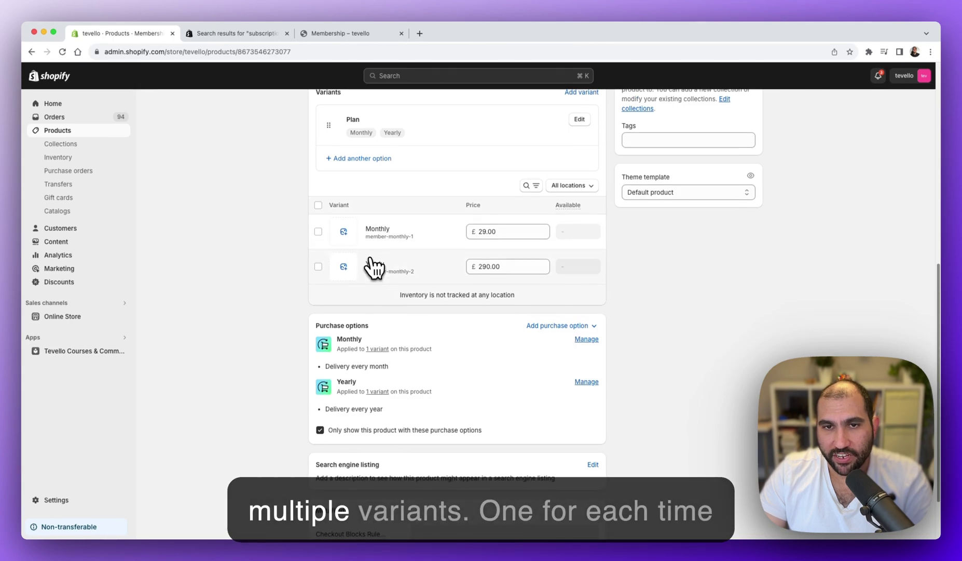
{"action": "scroll", "coordinate": [373, 270], "scroll_direction": "up", "scroll_amount": 1}
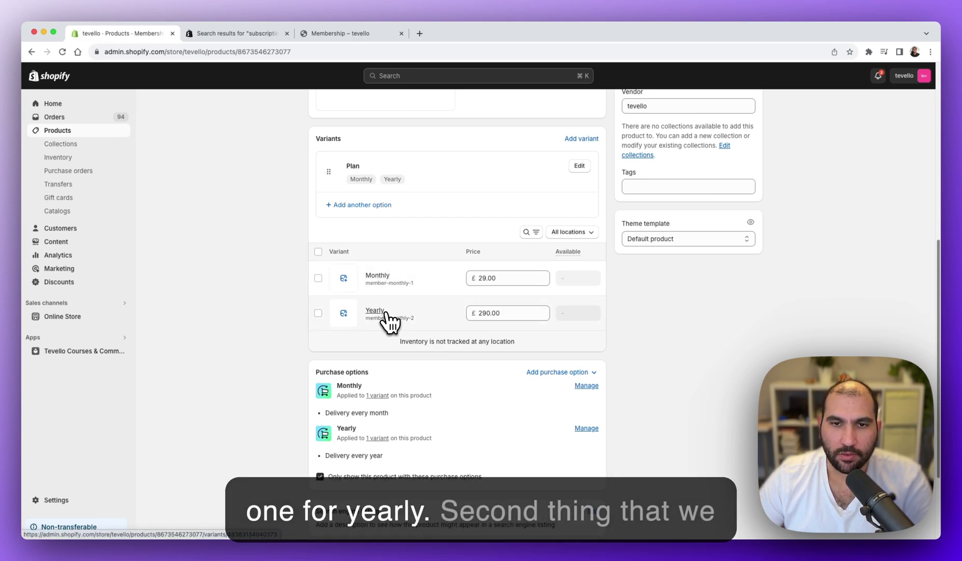
{"action": "scroll", "coordinate": [300, 348], "scroll_direction": "down", "scroll_amount": 2}
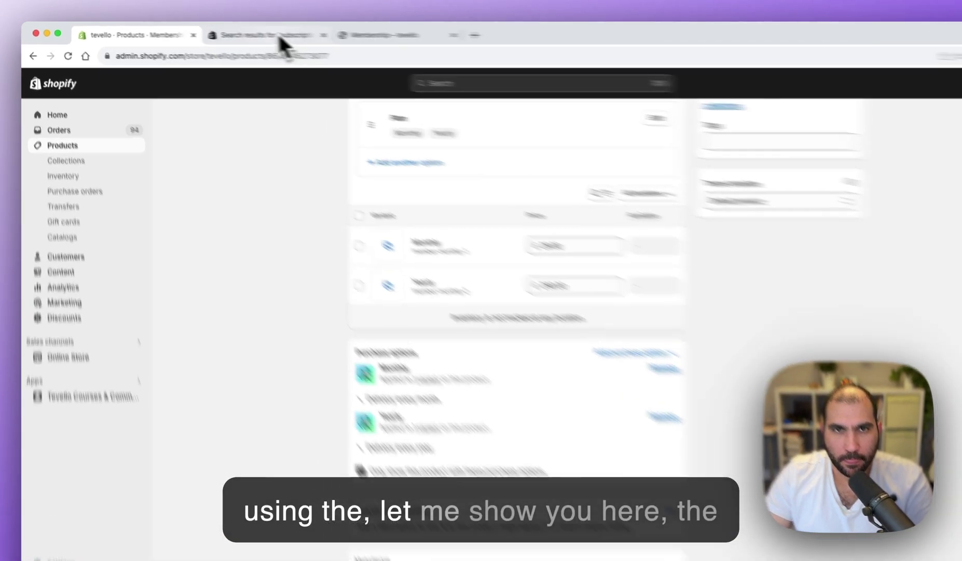
Step: Show the App Store 'subscription' search results, where Shopify Subscriptions is marked Installed
{"action": "left_click", "coordinate": [244, 34]}
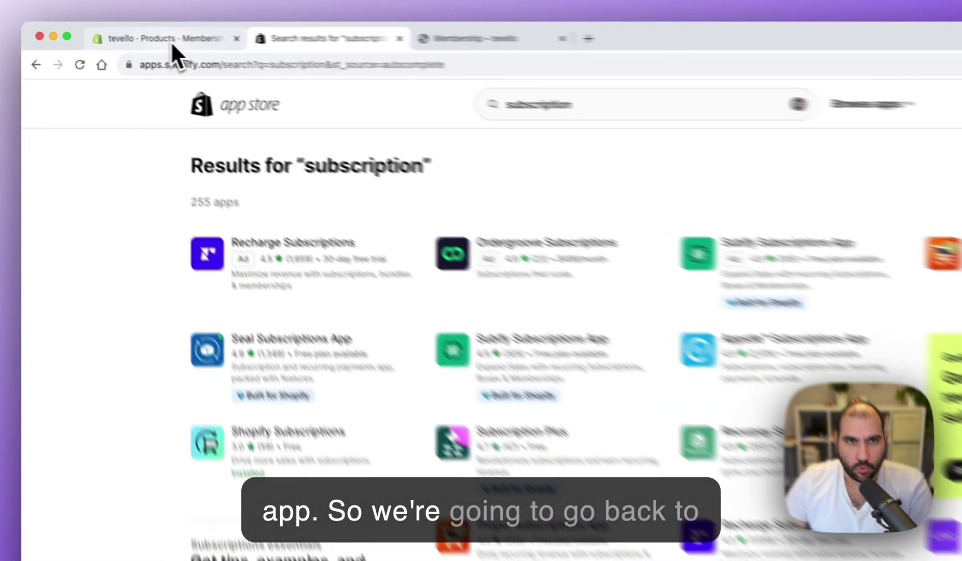
Step: In the Subscriptions app, confirm the Monthly plan covers only the Monthly Membership variant
{"action": "left_click", "coordinate": [126, 36]}
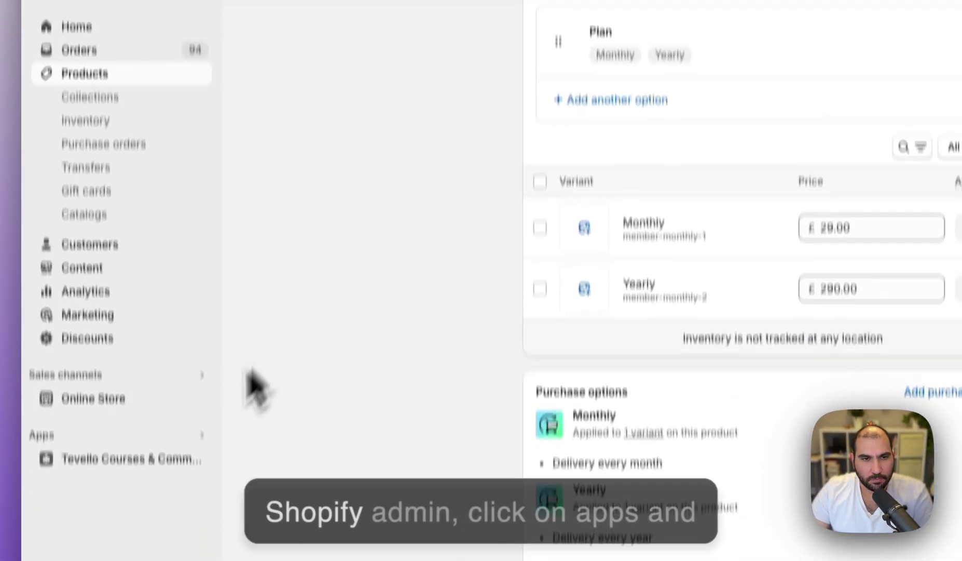
{"action": "left_click", "coordinate": [76, 364]}
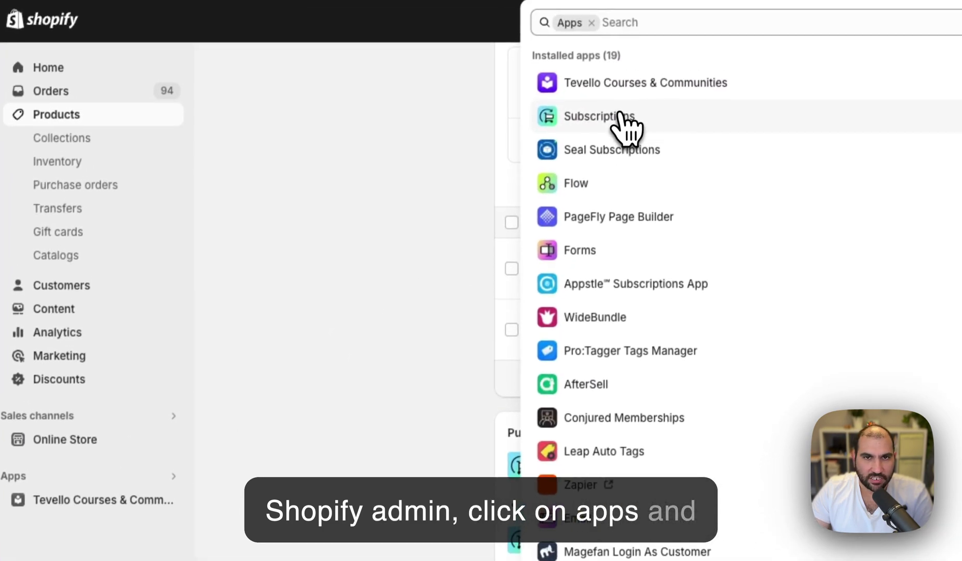
{"action": "left_click", "coordinate": [634, 3]}
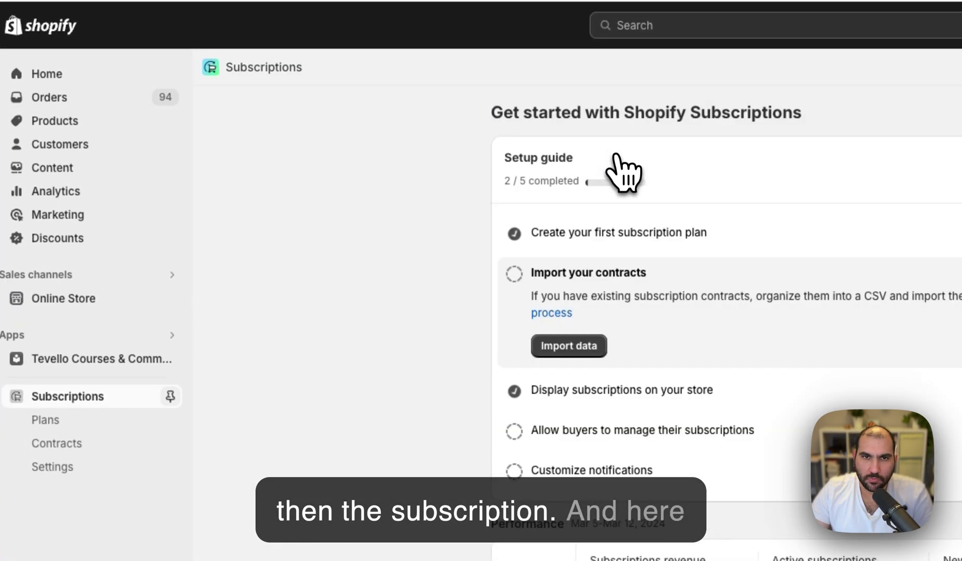
{"action": "left_click", "coordinate": [98, 355]}
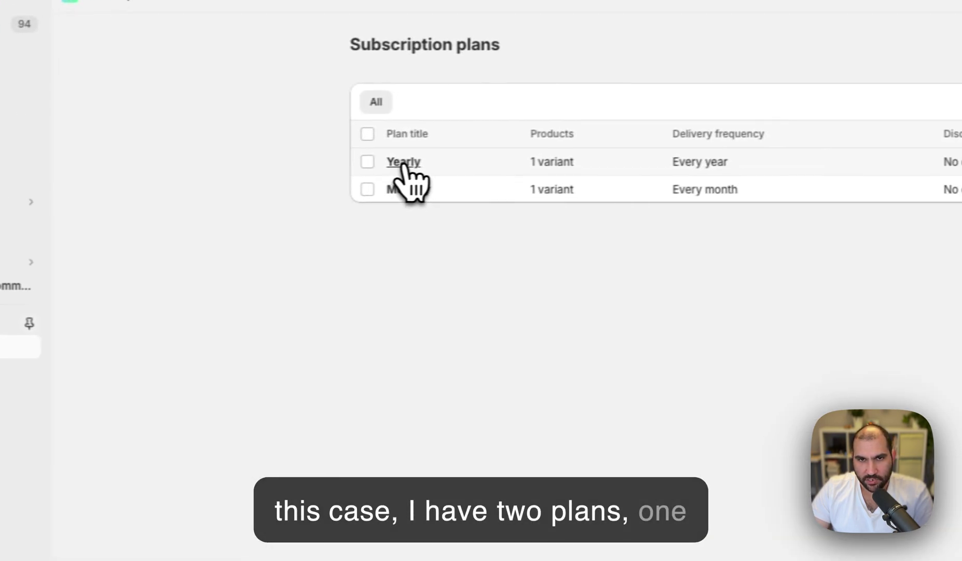
{"action": "left_click", "coordinate": [390, 192]}
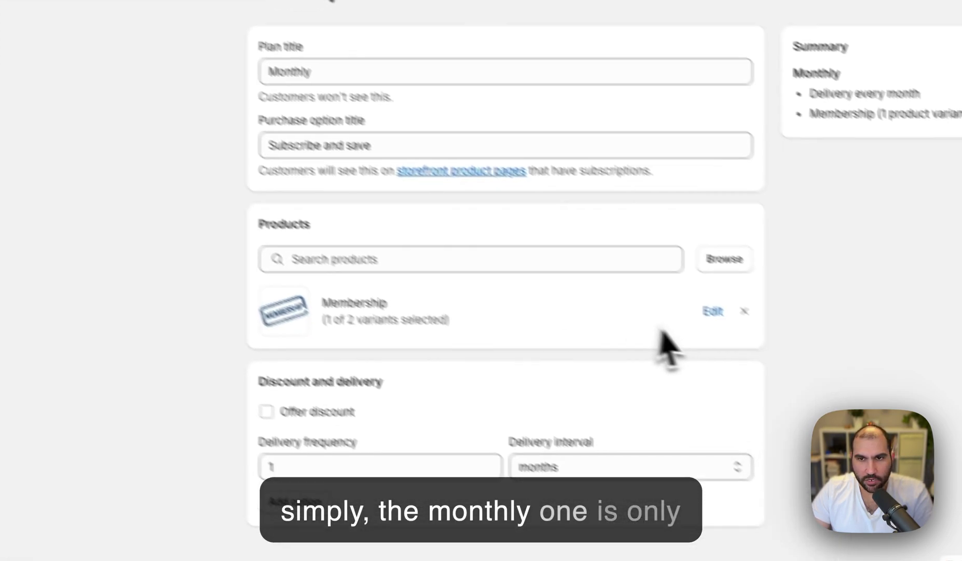
{"action": "left_click", "coordinate": [800, 363]}
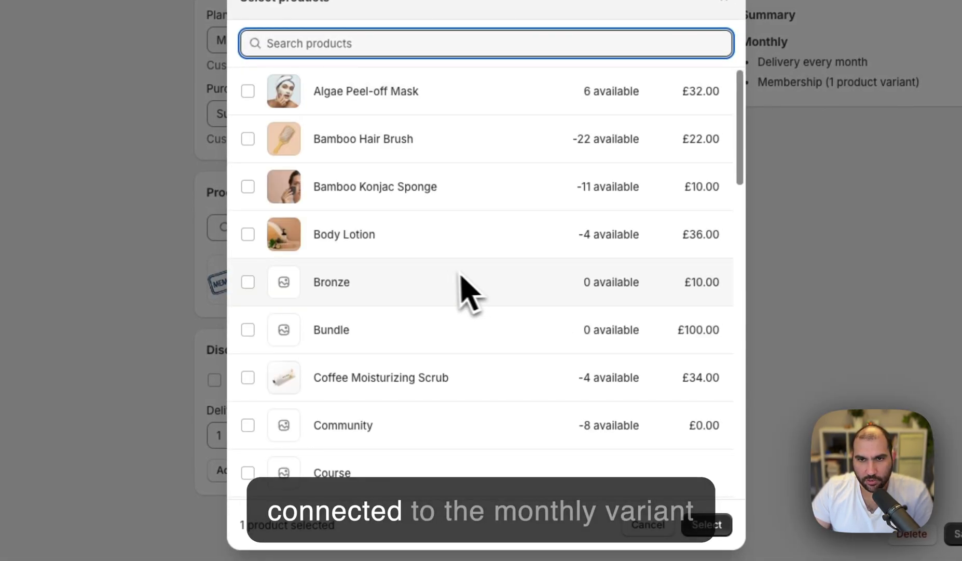
{"action": "scroll", "coordinate": [461, 278], "scroll_direction": "down", "scroll_amount": 12}
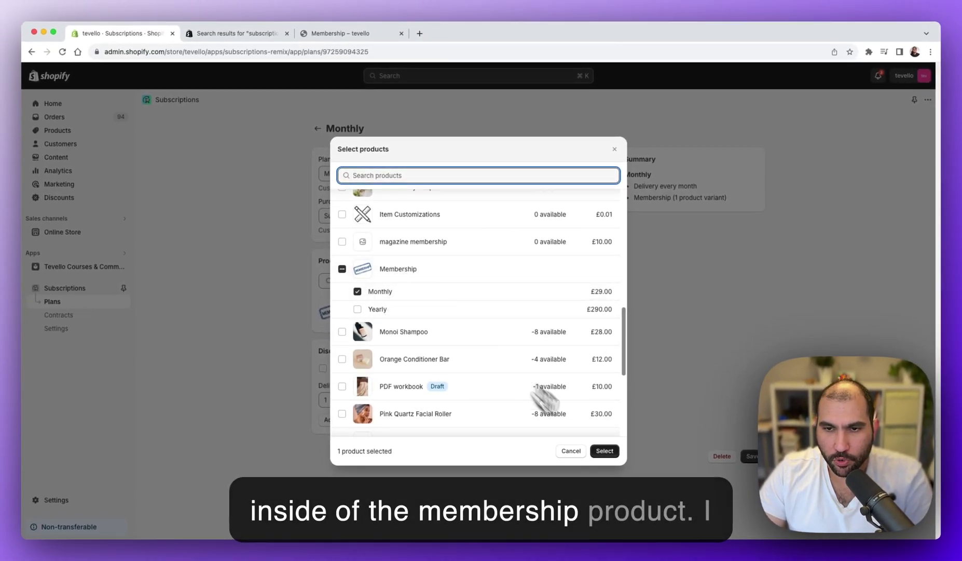
{"action": "left_click", "coordinate": [604, 451]}
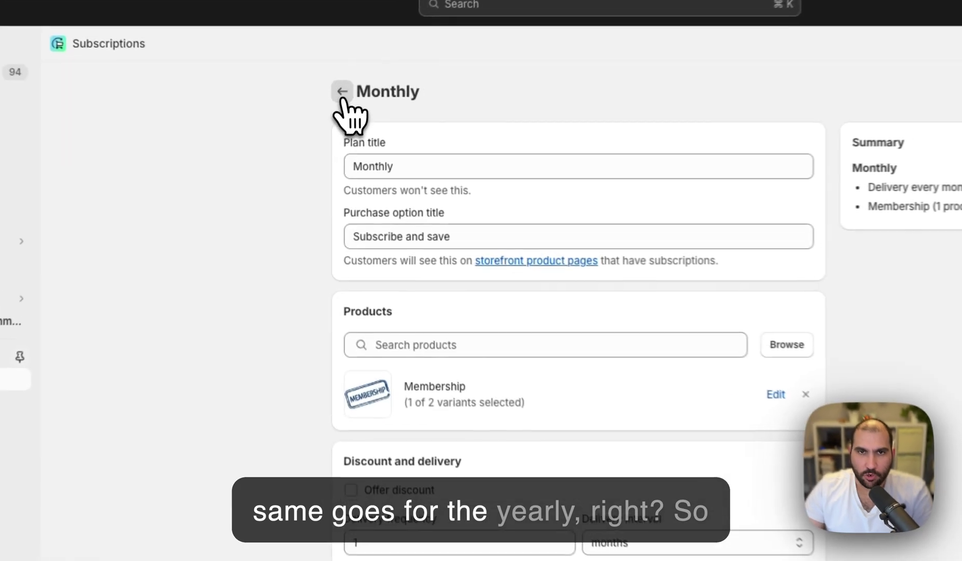
Step: Restrict the Yearly plan to only the Yearly Membership variant
{"action": "left_click", "coordinate": [320, 124]}
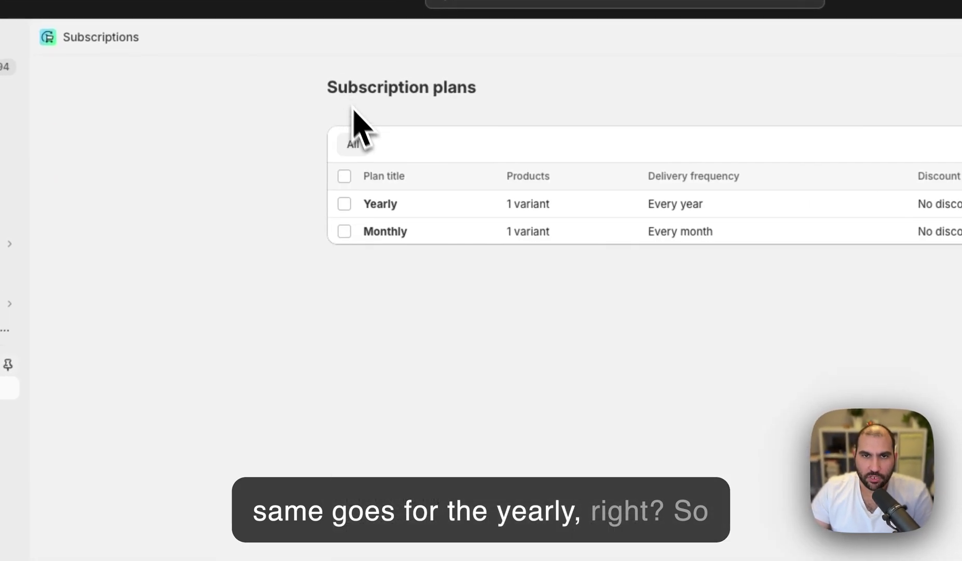
{"action": "left_click", "coordinate": [379, 208]}
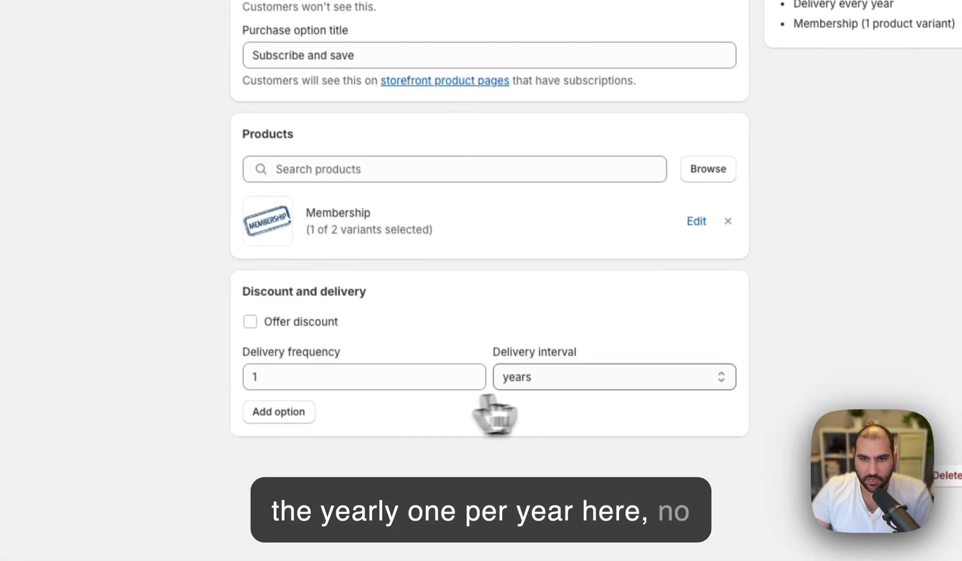
{"action": "left_click", "coordinate": [677, 205]}
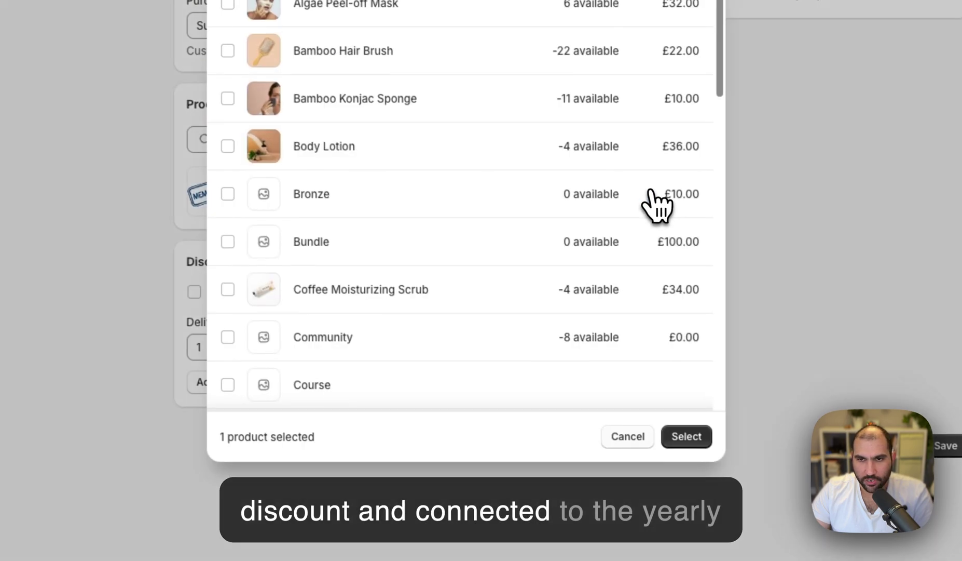
{"action": "scroll", "coordinate": [397, 236], "scroll_direction": "down", "scroll_amount": 5}
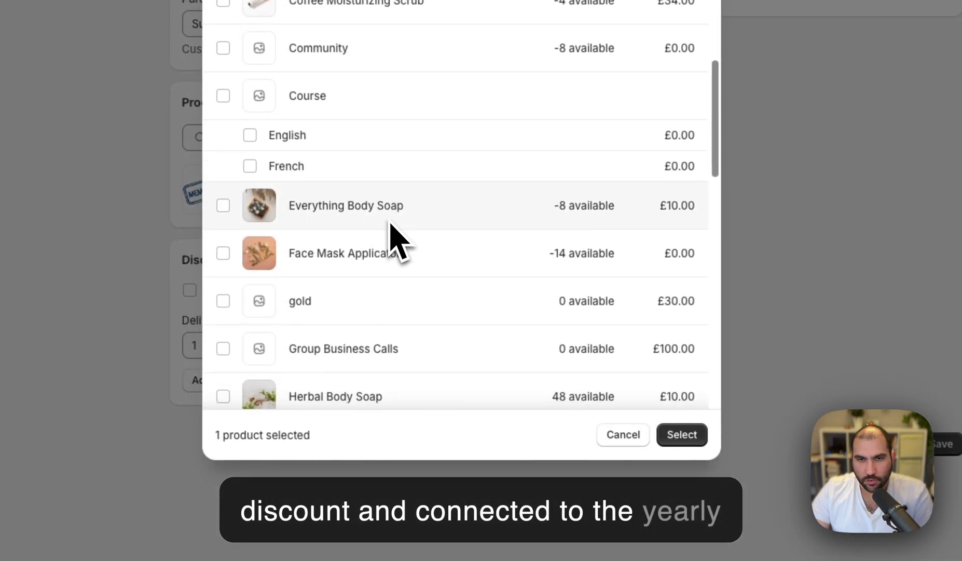
{"action": "scroll", "coordinate": [398, 236], "scroll_direction": "down", "scroll_amount": 5}
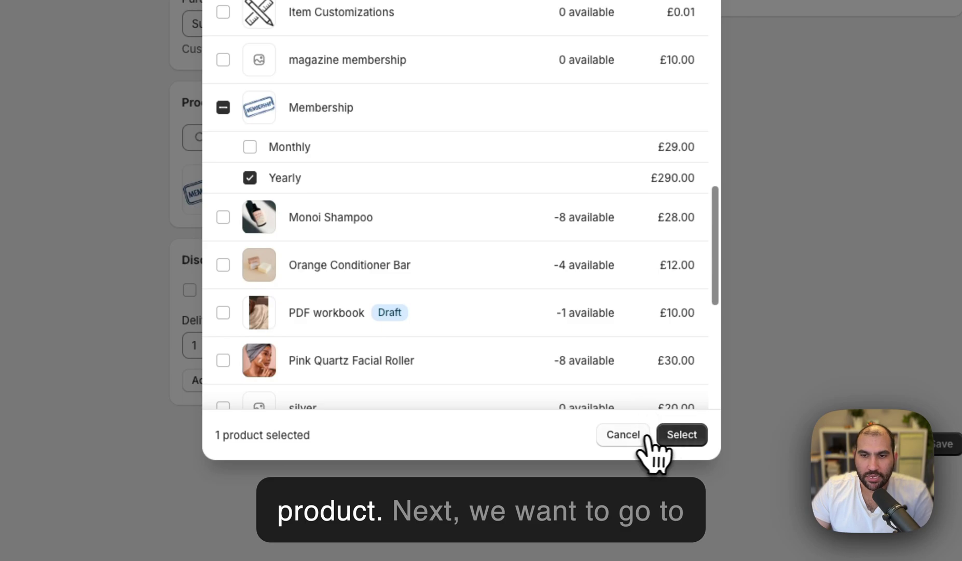
{"action": "left_click", "coordinate": [663, 434]}
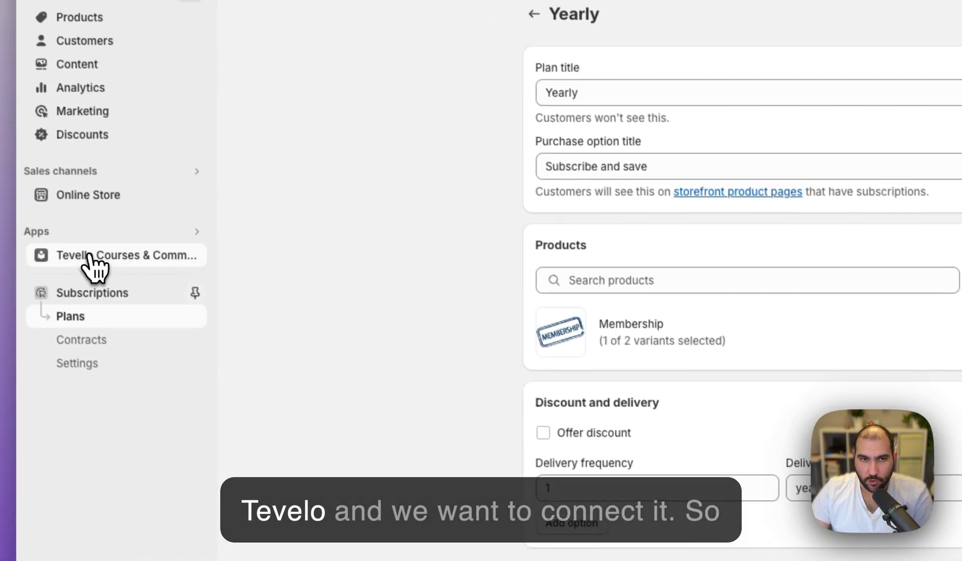
Step: Open the Tevello membership course's settings at the Auto Enrollment Products section
{"action": "left_click", "coordinate": [44, 210]}
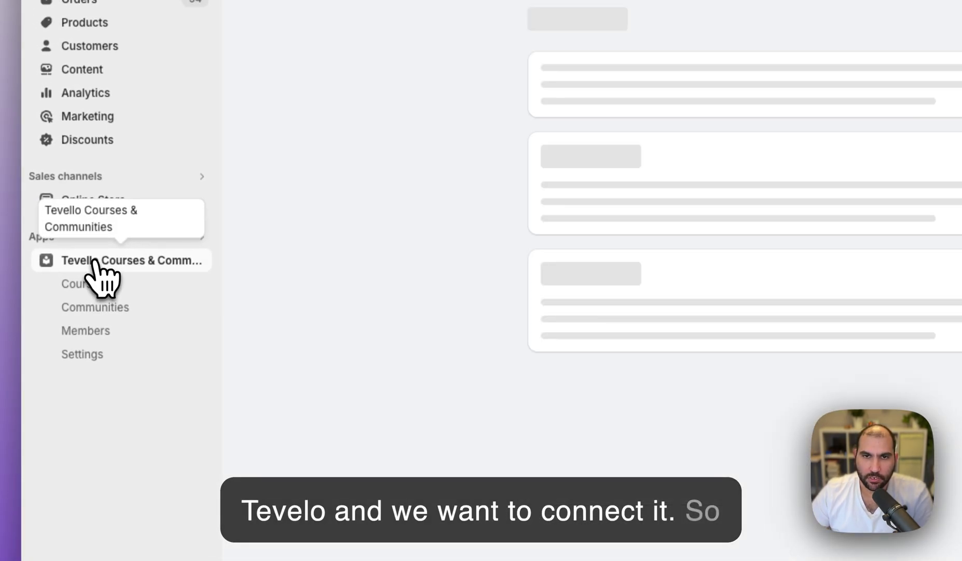
{"action": "left_click", "coordinate": [94, 287]}
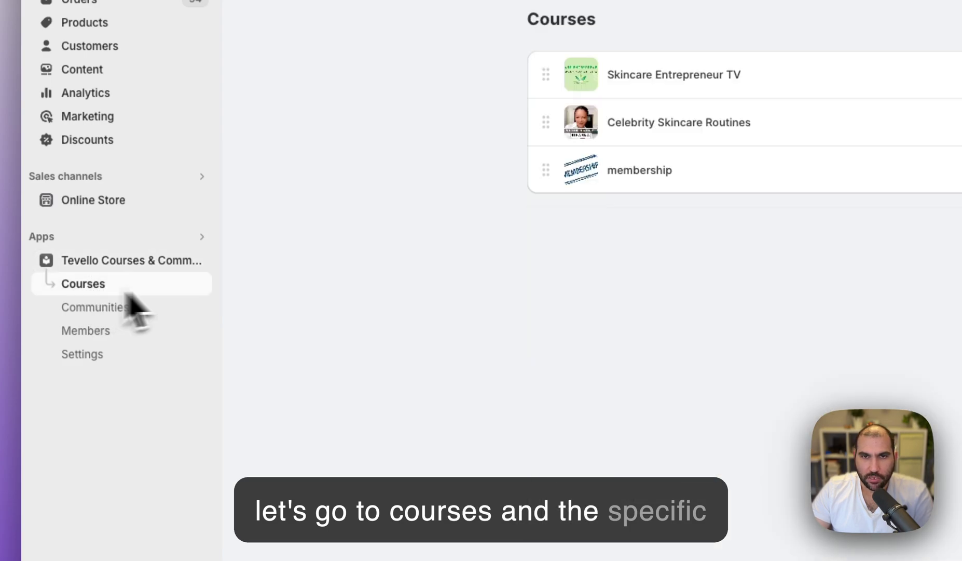
{"action": "left_click", "coordinate": [589, 174]}
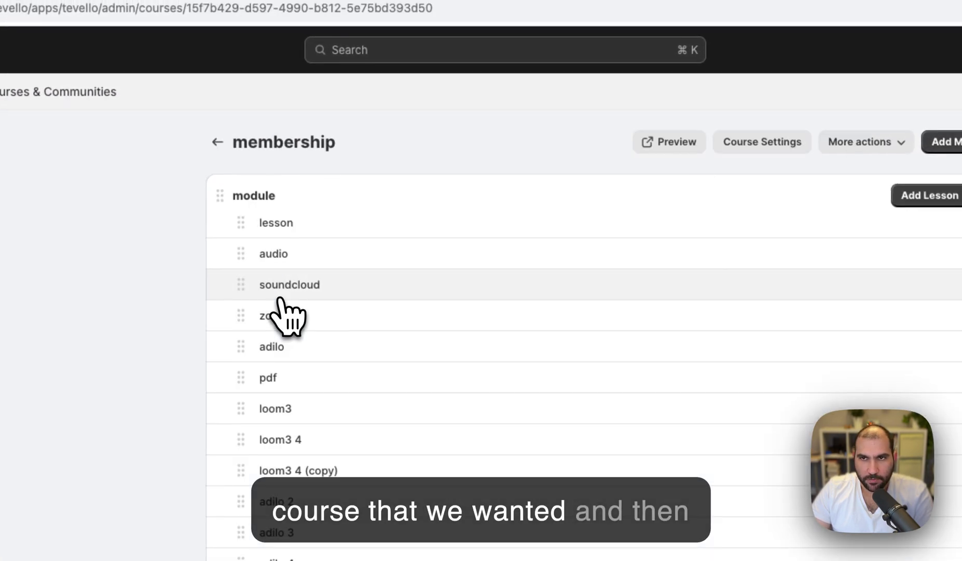
{"action": "left_click", "coordinate": [762, 142]}
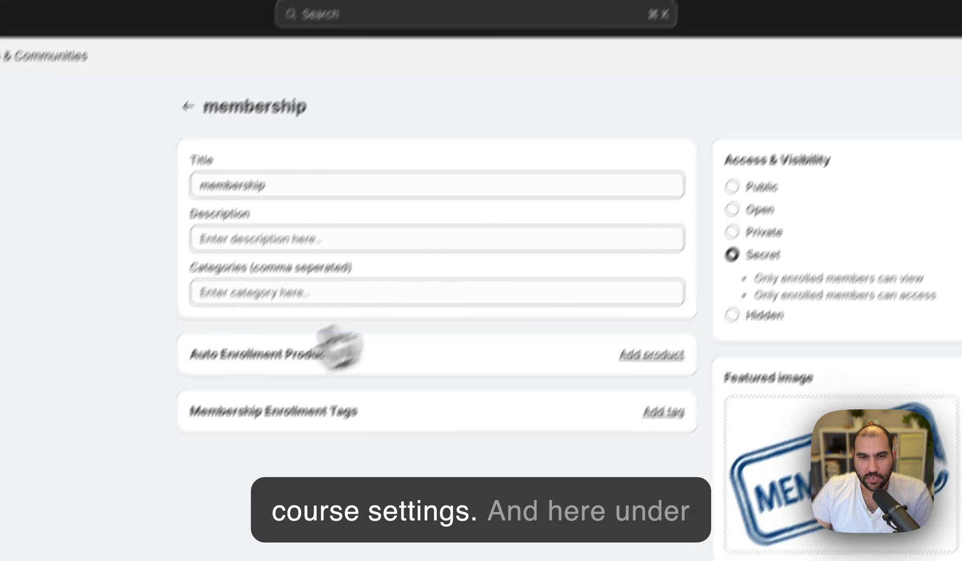
{"action": "left_click_drag", "start_coordinate": [191, 354], "coordinate": [342, 358]}
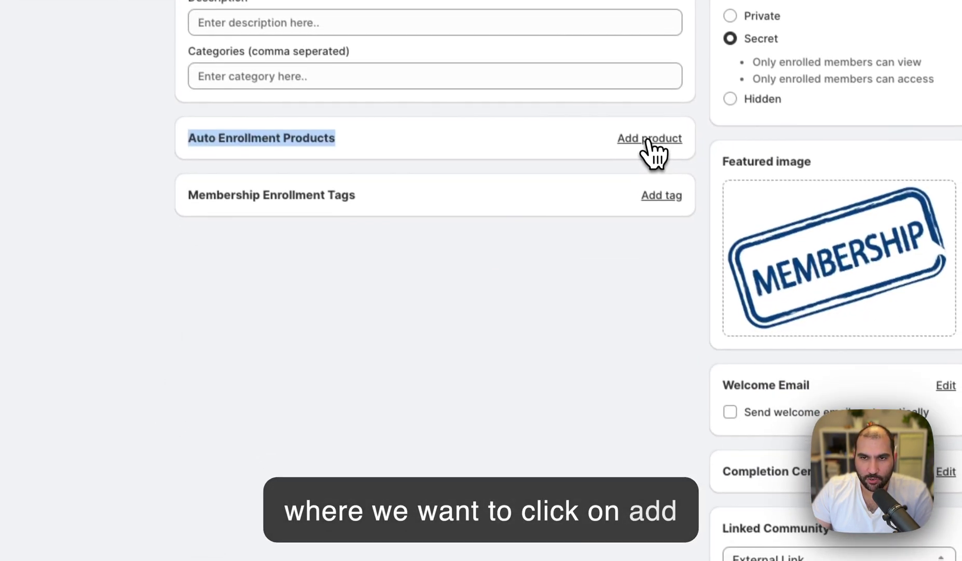
Step: Pick the Monthly and Yearly Membership variants as auto-enrollment products
{"action": "left_click", "coordinate": [712, 275]}
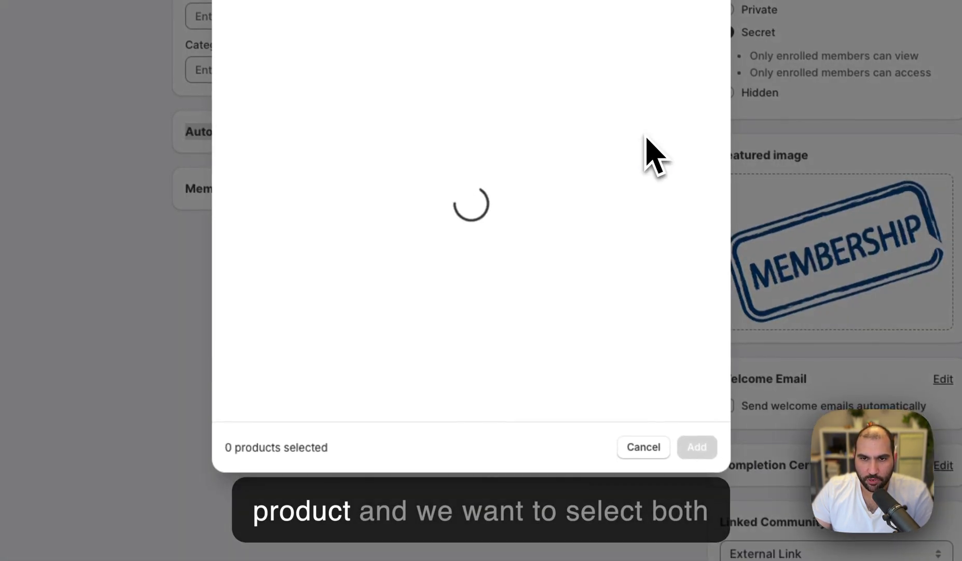
{"action": "scroll", "coordinate": [370, 244], "scroll_direction": "down", "scroll_amount": 12}
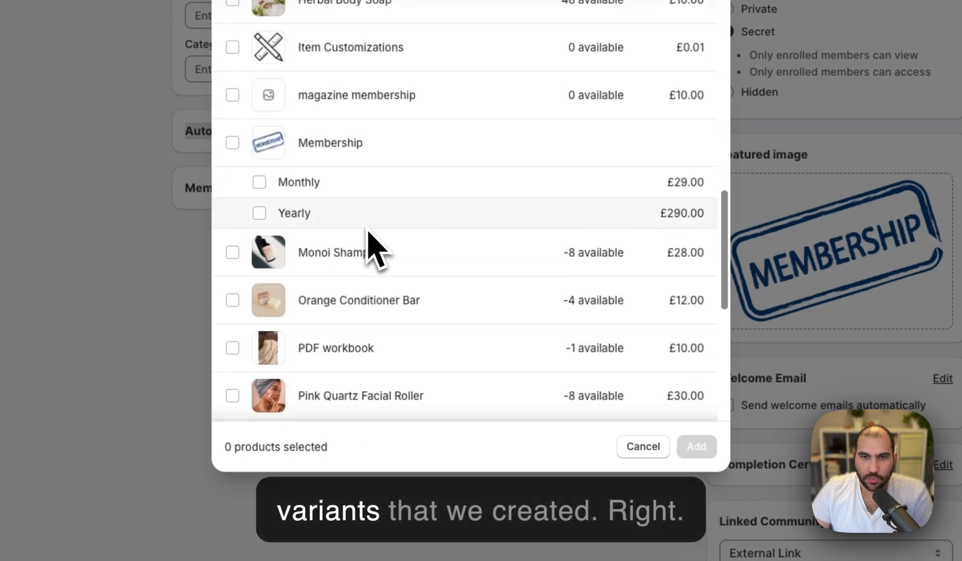
{"action": "left_click", "coordinate": [261, 162]}
{"action": "left_click", "coordinate": [261, 191]}
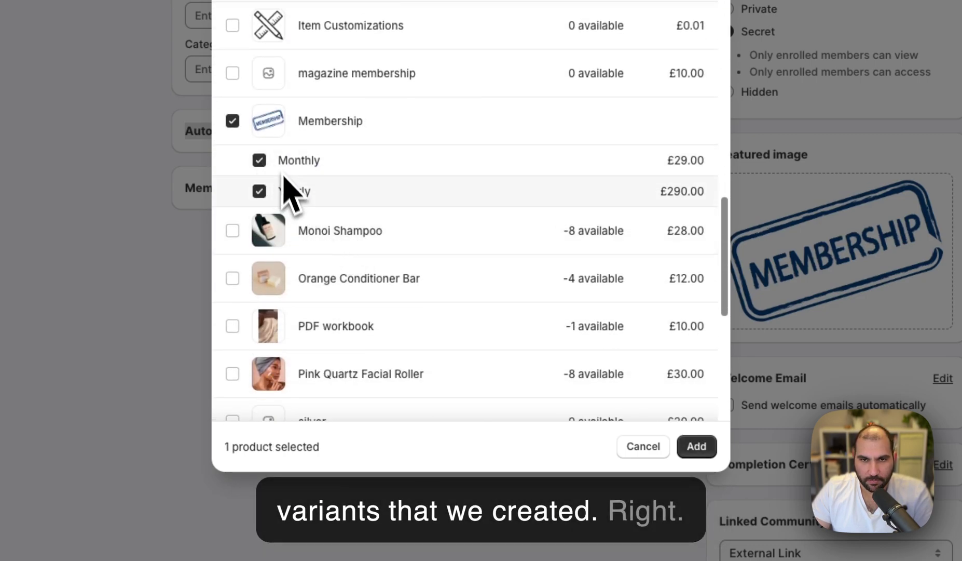
Step: Add both variants and give the Monthly variant Limited Time Access for 32 days
{"action": "left_click", "coordinate": [698, 446]}
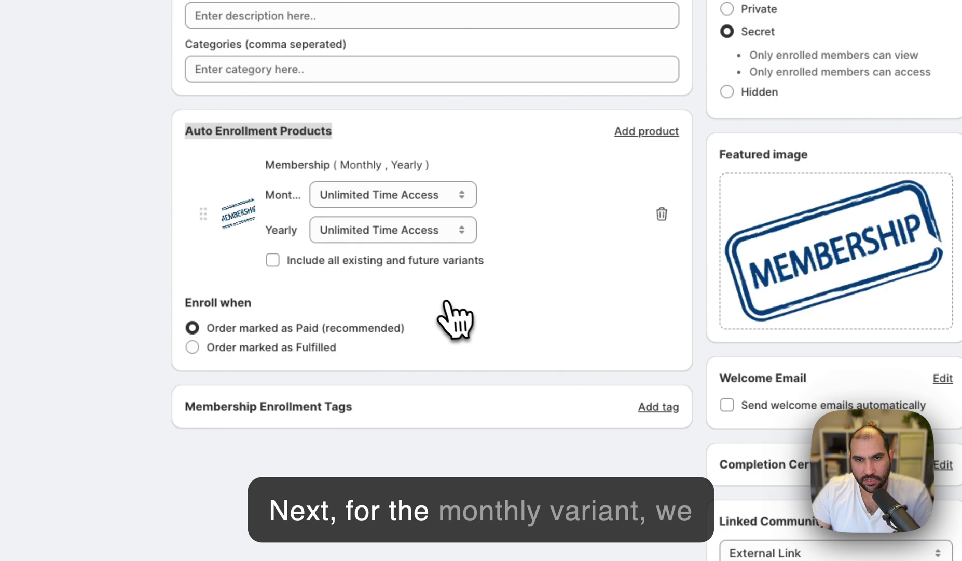
{"action": "left_click", "coordinate": [335, 200]}
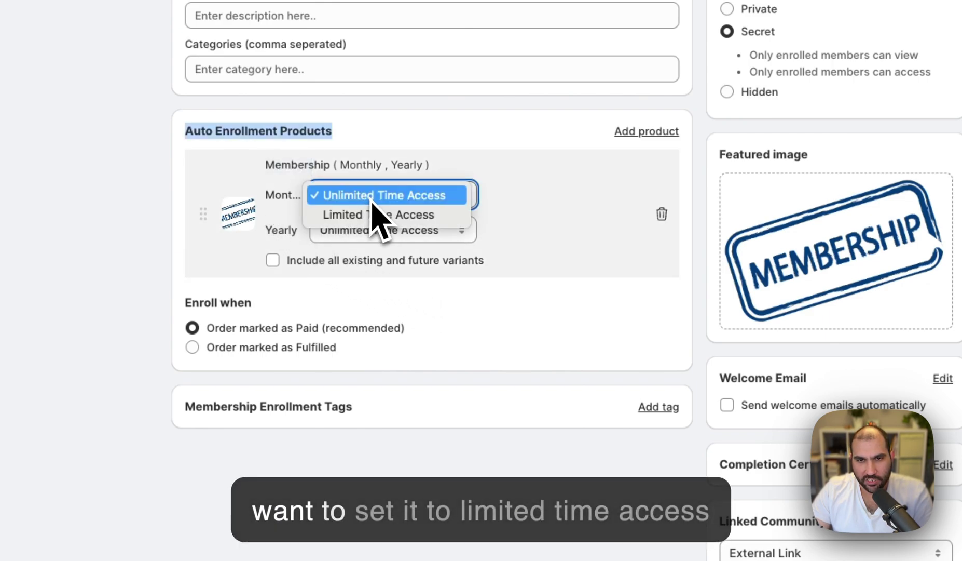
{"action": "left_click", "coordinate": [346, 220]}
{"action": "left_click", "coordinate": [510, 195]}
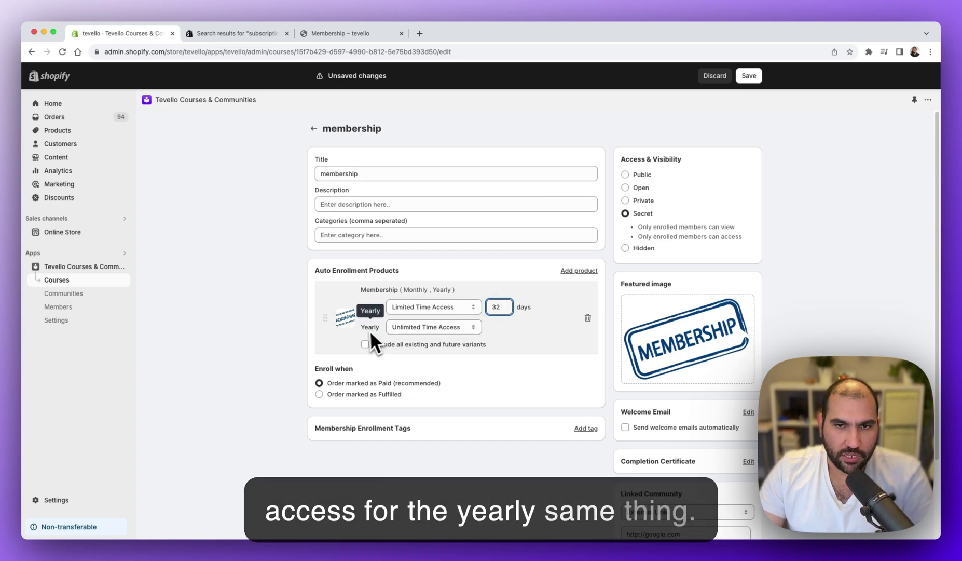
Step: Give the Yearly variant Limited Time Access for 366 days
{"action": "left_click", "coordinate": [395, 327]}
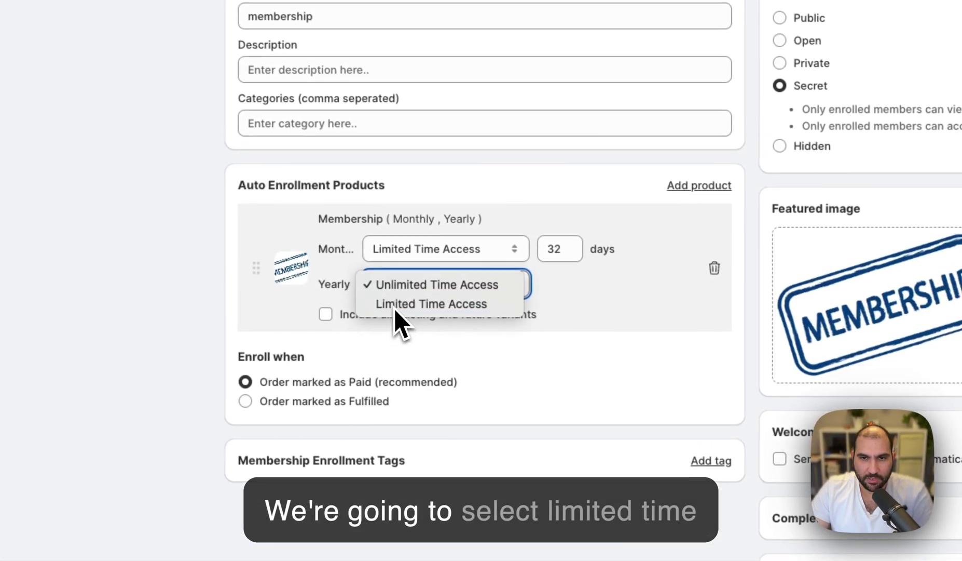
{"action": "left_click", "coordinate": [395, 306]}
{"action": "left_click", "coordinate": [558, 283]}
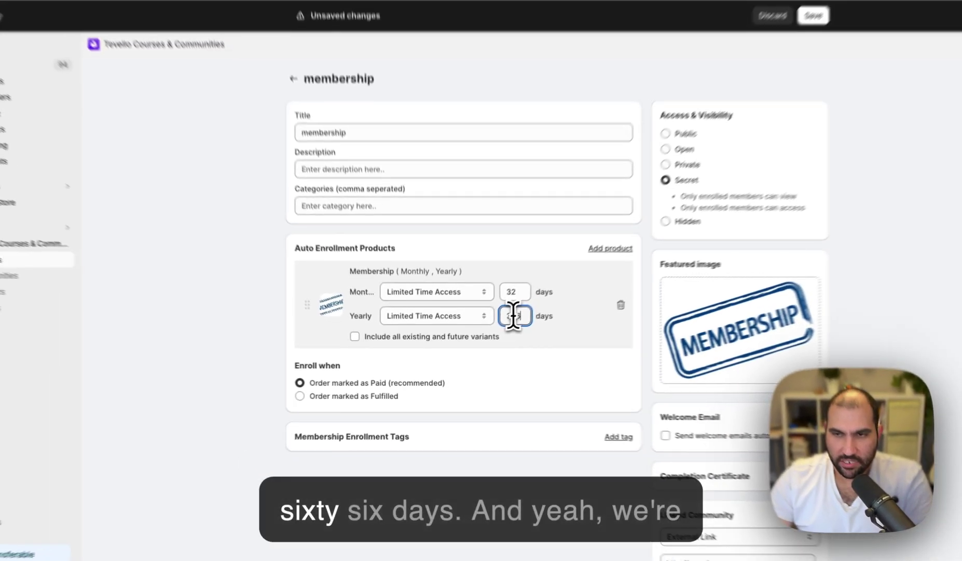
{"action": "key", "text": "BackSpace"}
{"action": "type", "text": "6"}
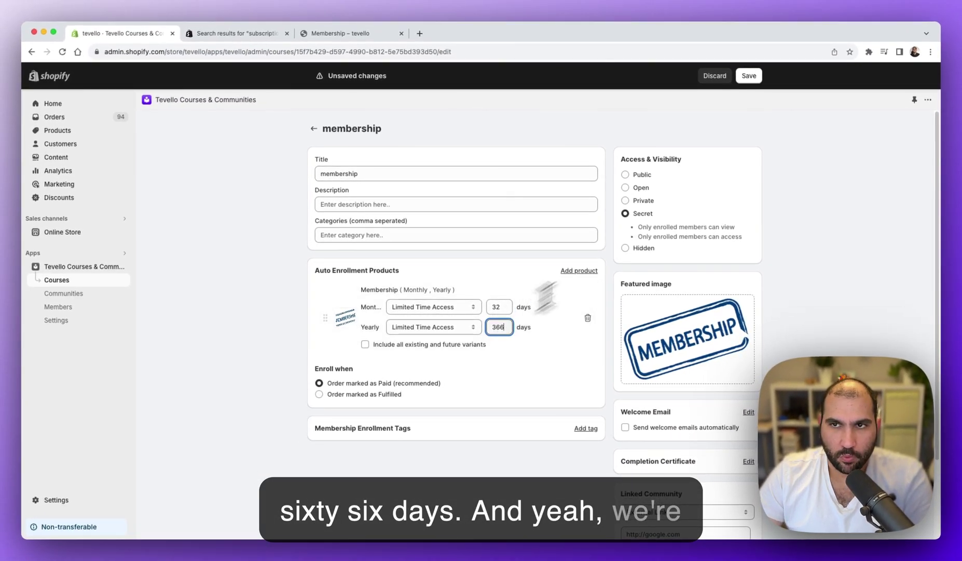
{"action": "left_click", "coordinate": [753, 80]}
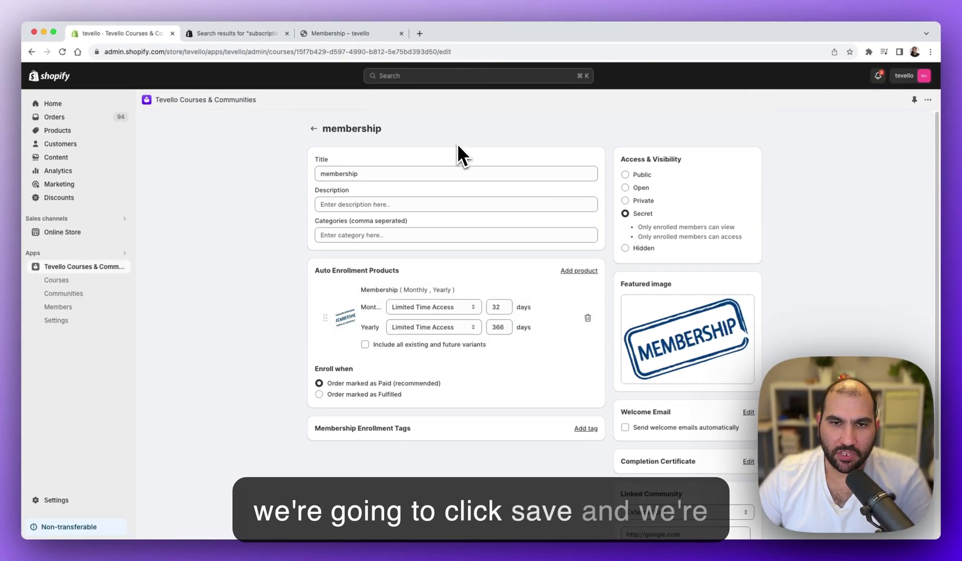